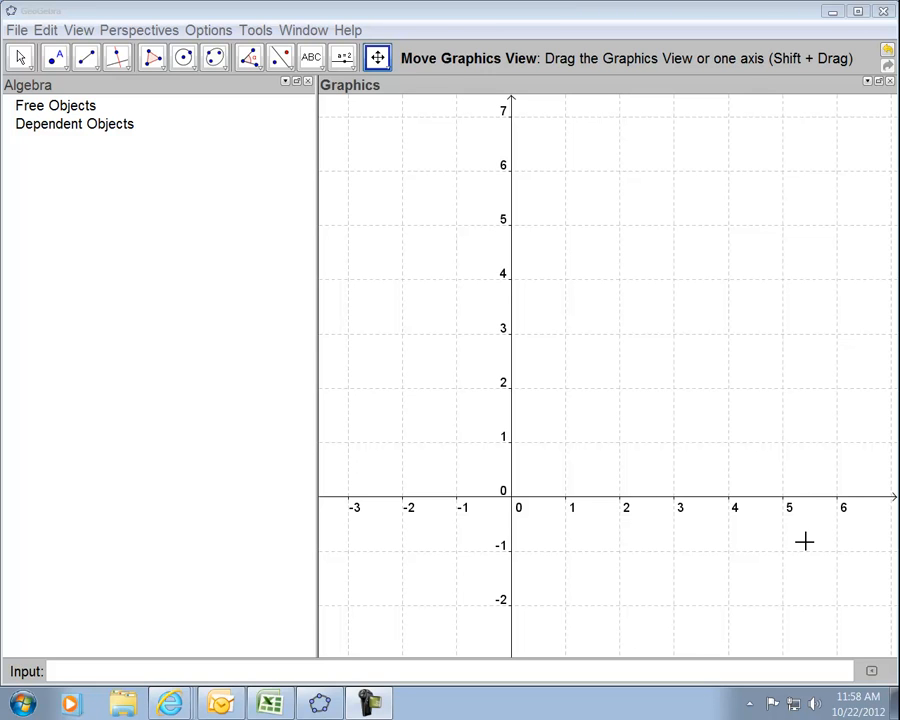
Step: Plot three points at (0, 4), (0, 0) and (2, 0) with the New Point tool
click(67, 67)
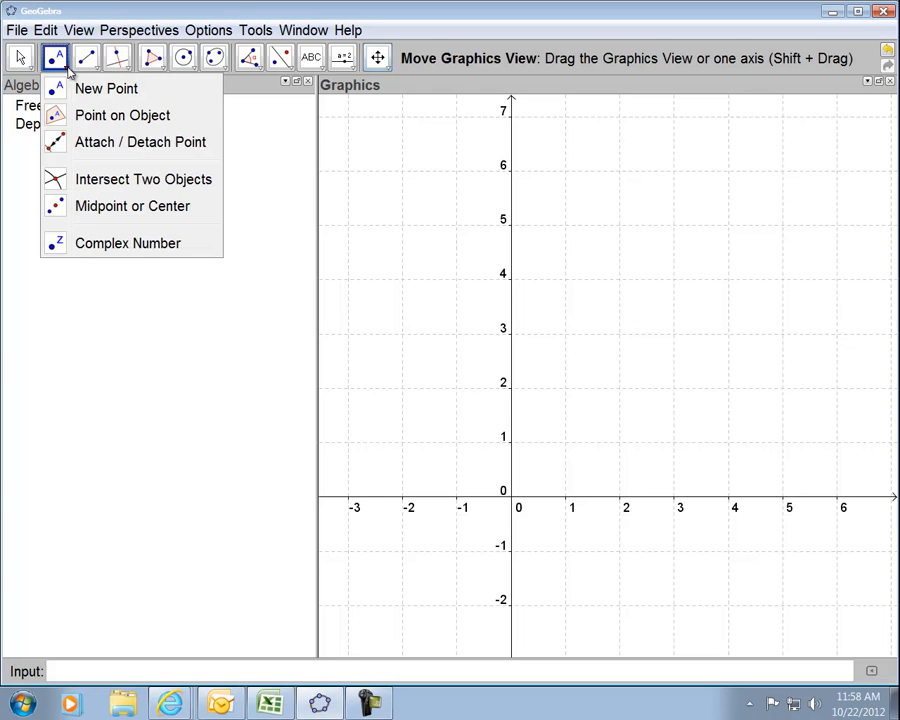
click(100, 89)
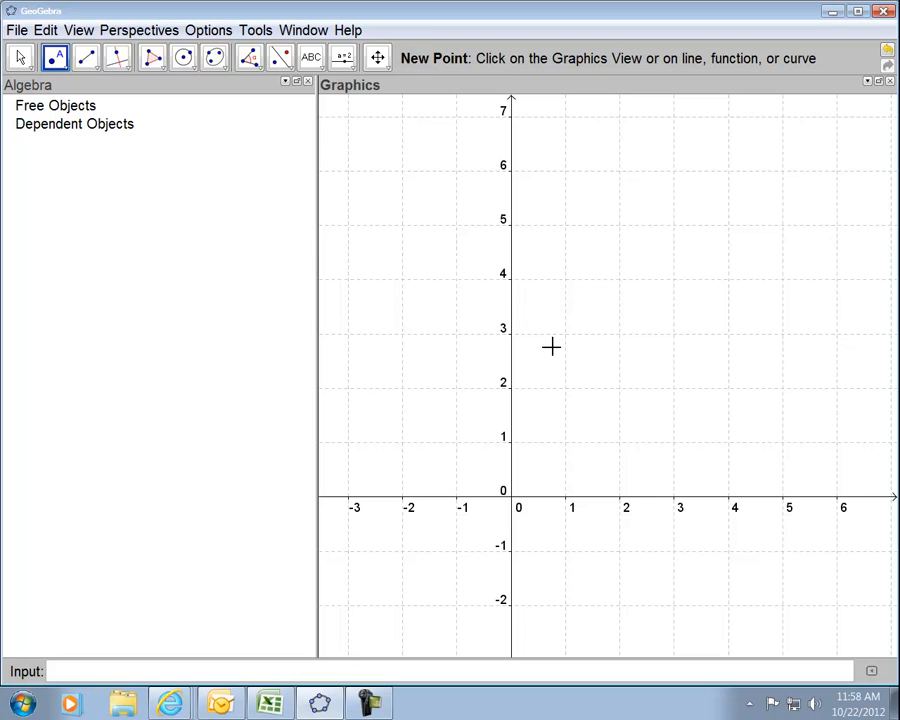
click(513, 285)
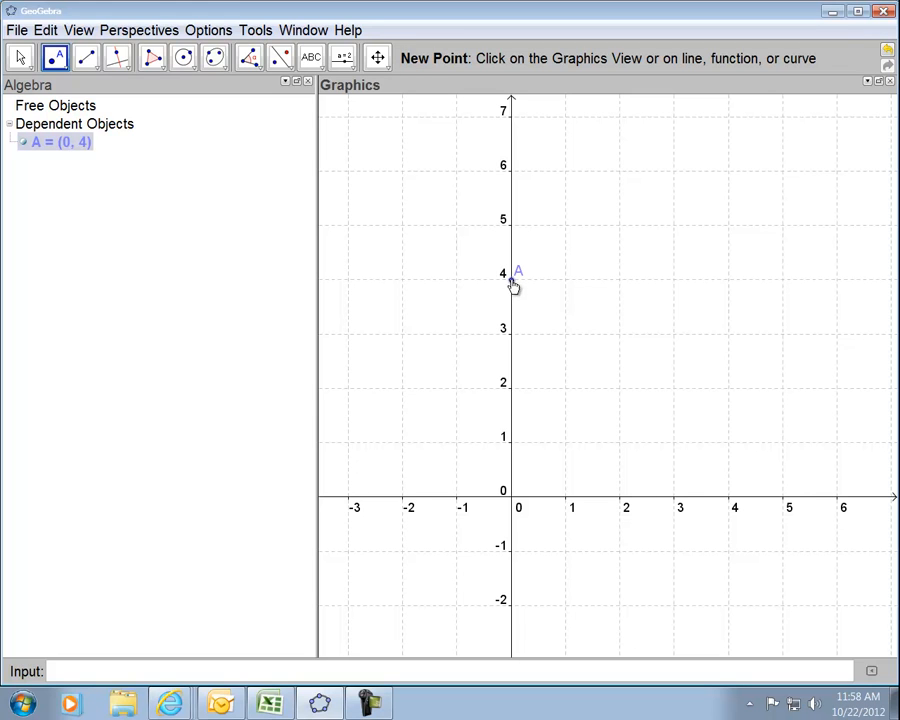
click(512, 498)
click(622, 498)
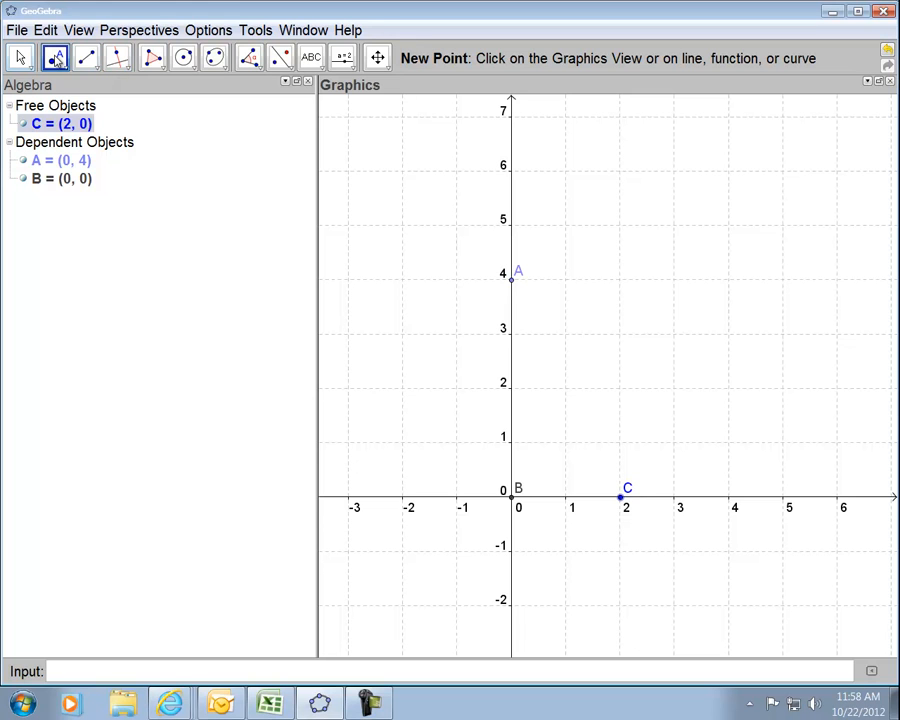
click(65, 67)
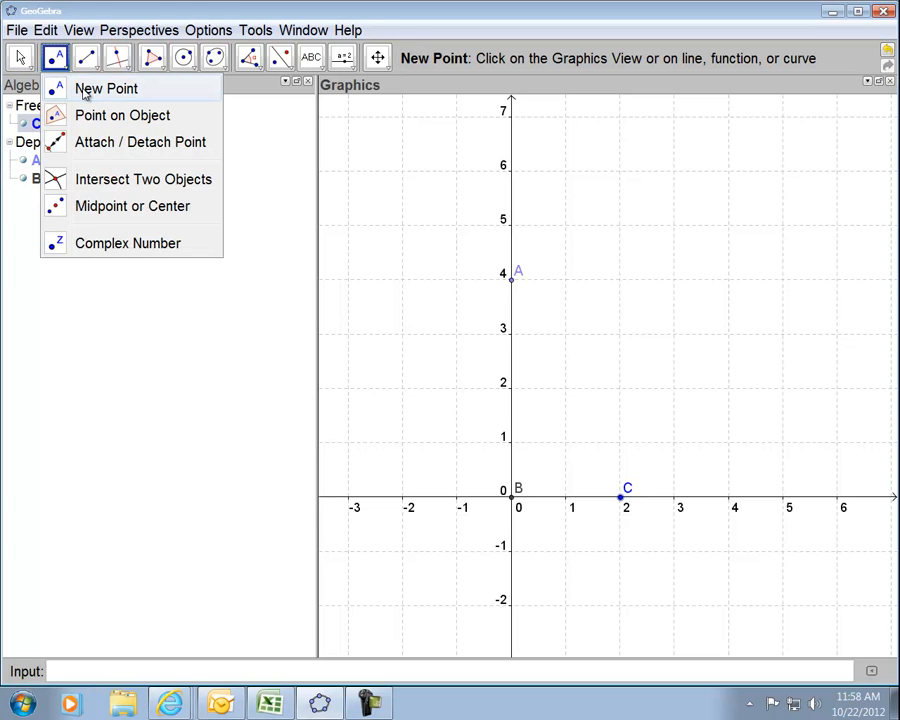
click(249, 452)
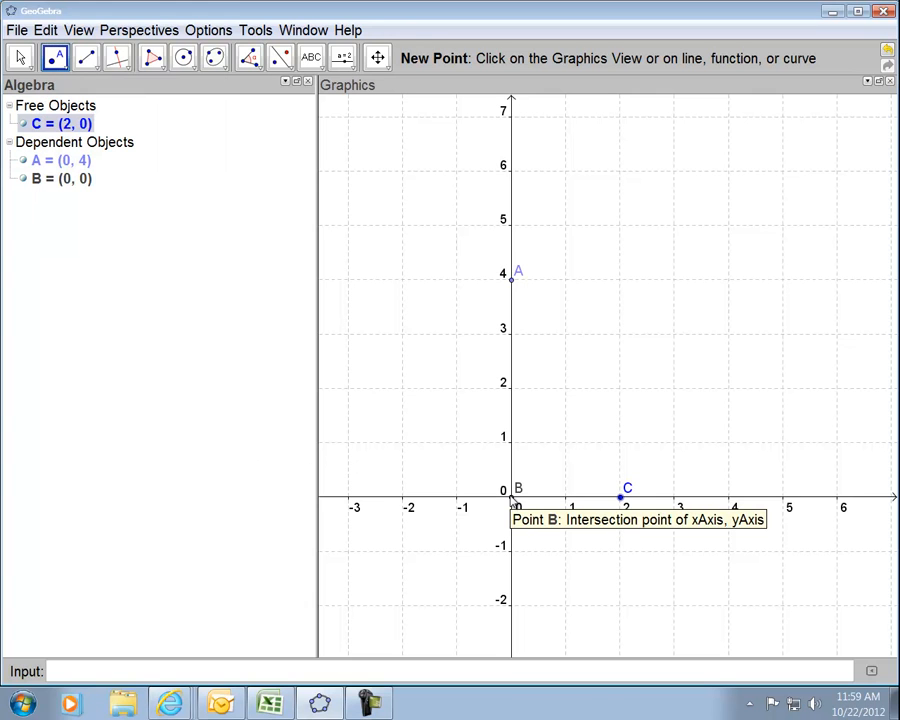
Step: Connect points A, B and C with the segments AB, BC and CA to form a right triangle
click(95, 72)
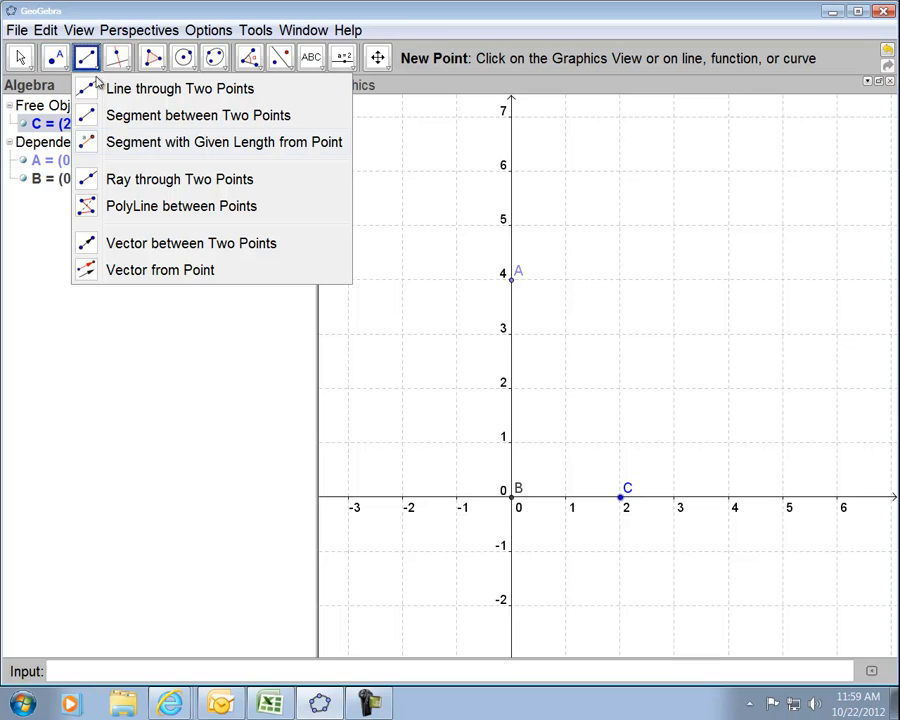
click(132, 121)
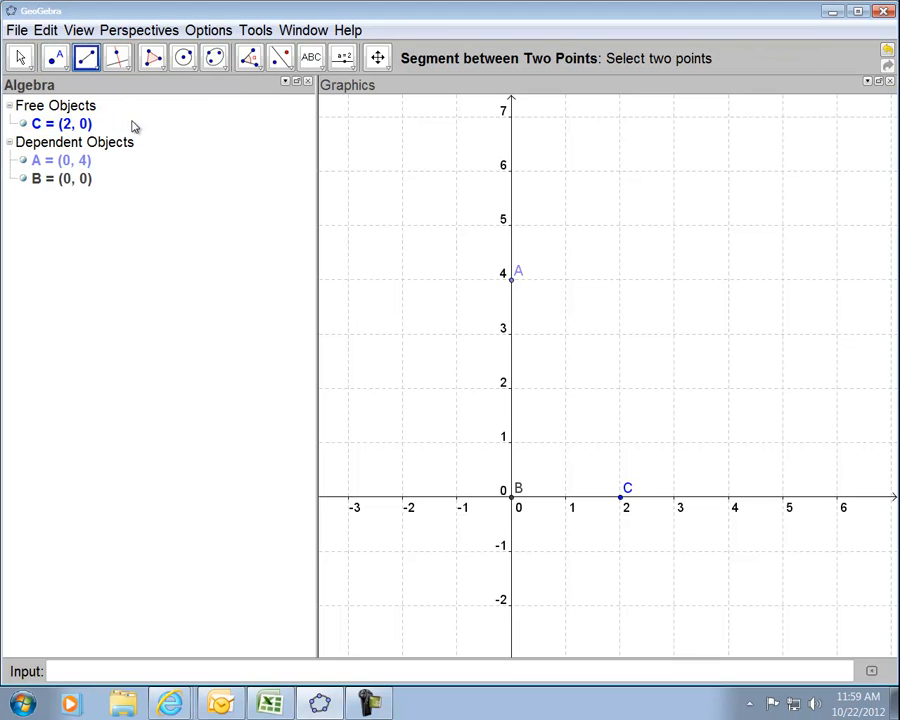
click(97, 68)
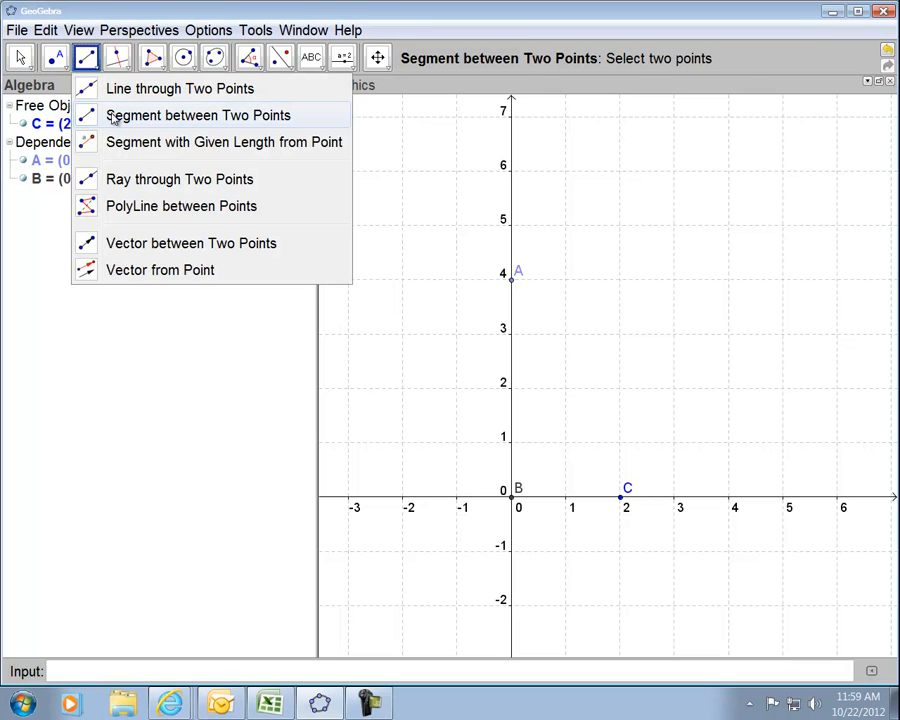
click(114, 118)
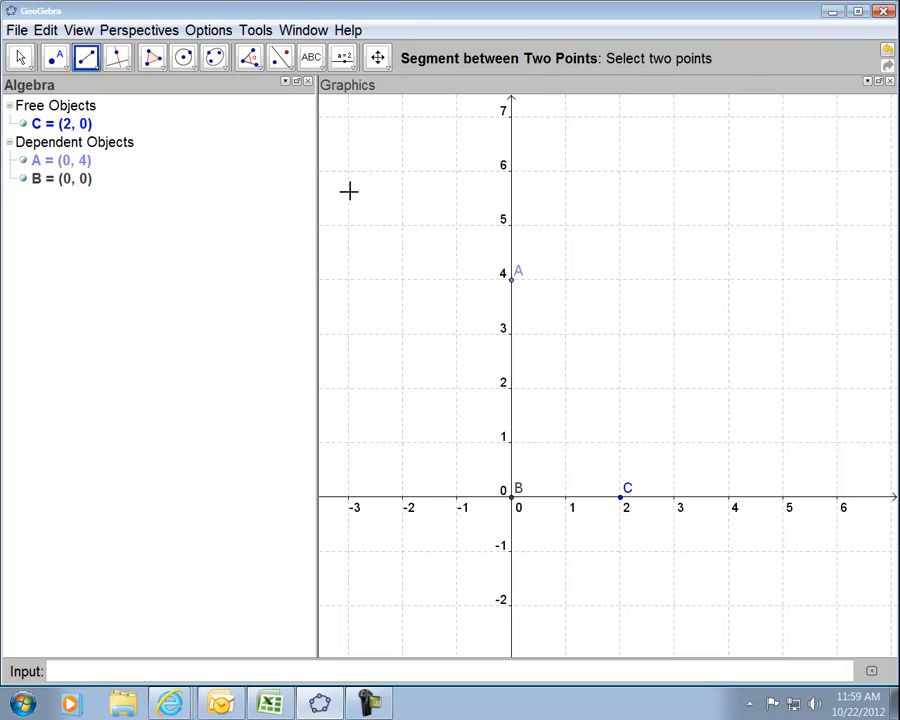
click(512, 279)
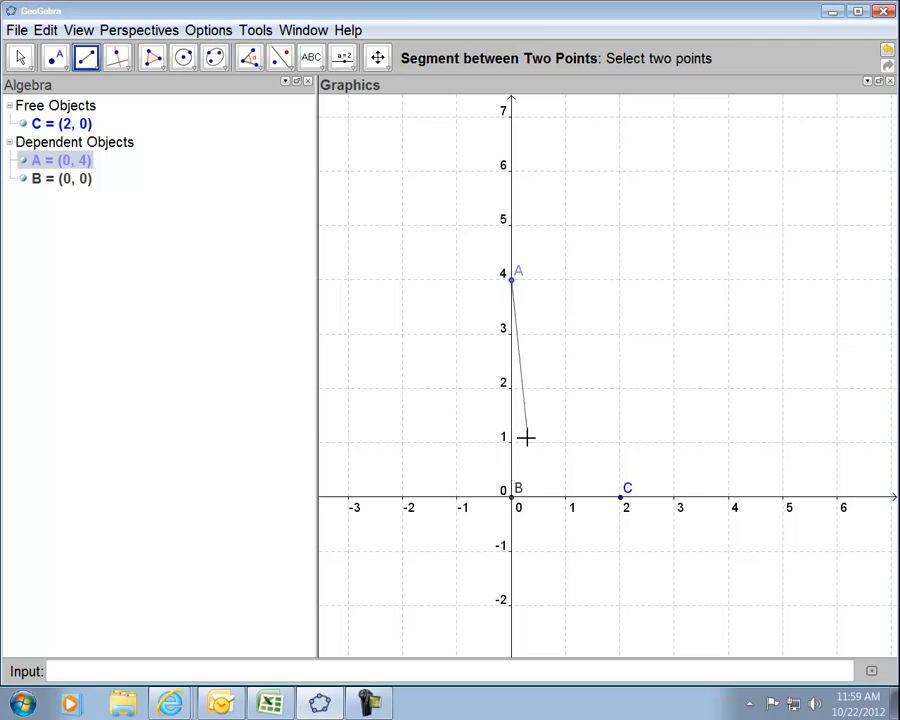
click(514, 503)
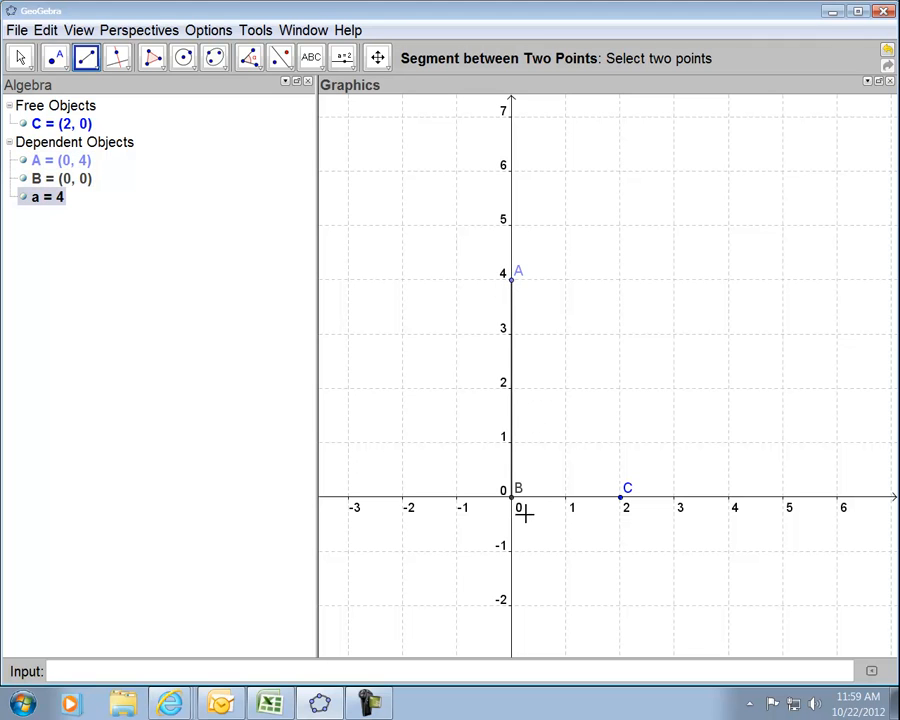
click(514, 503)
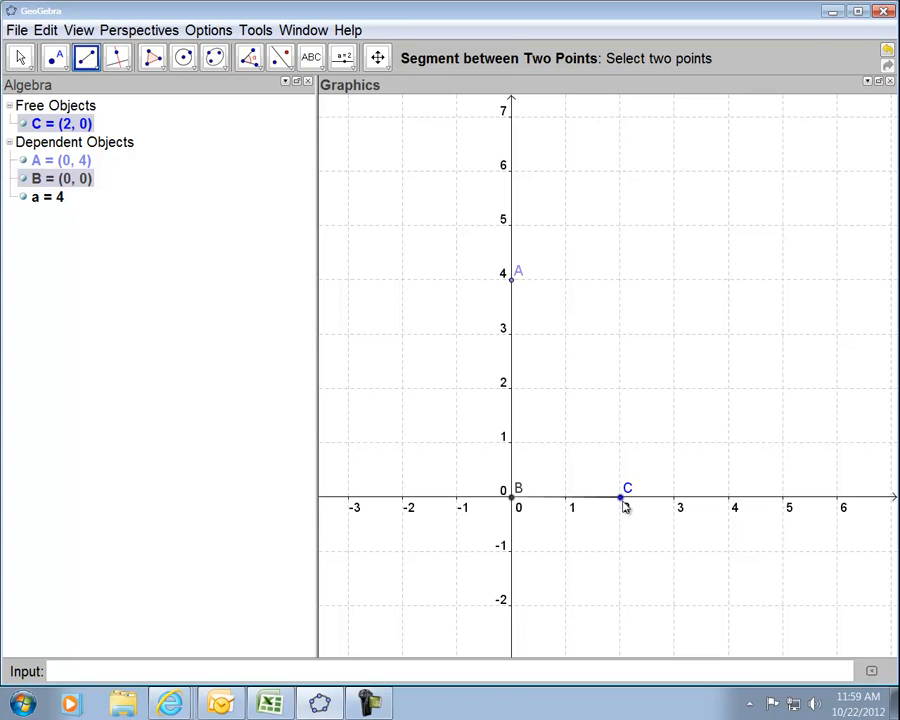
click(622, 500)
click(622, 497)
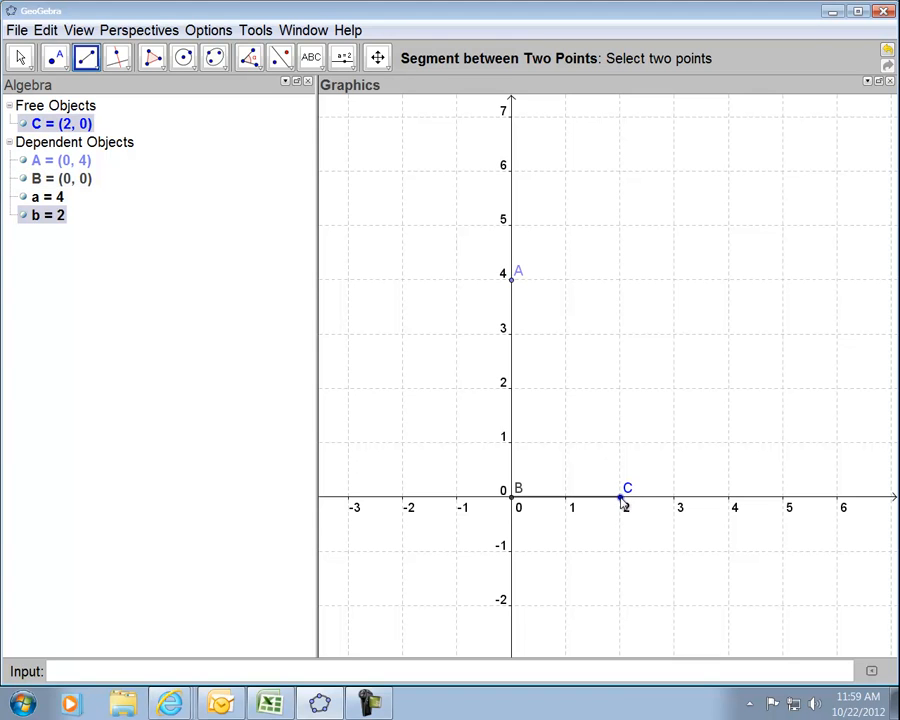
click(514, 282)
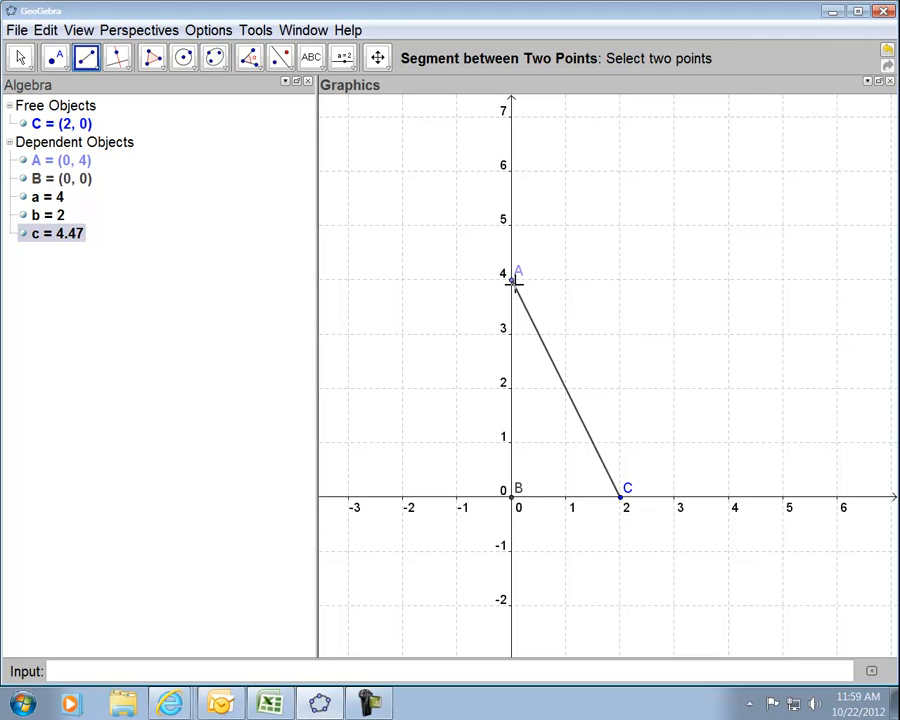
key(Escape)
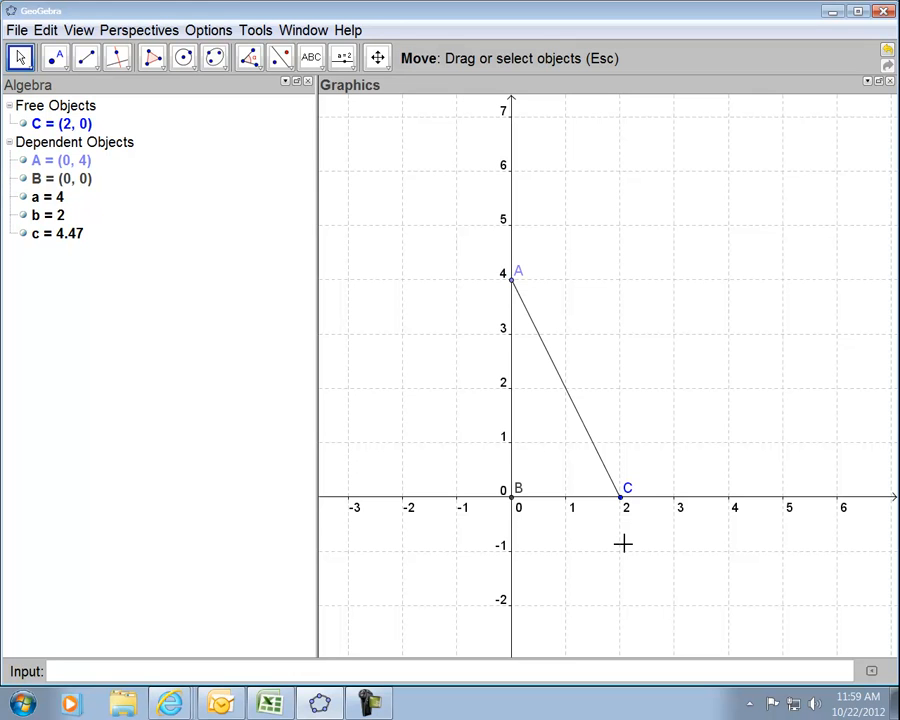
Step: Measure the distance between points A and C with the Distance or Length tool
click(293, 78)
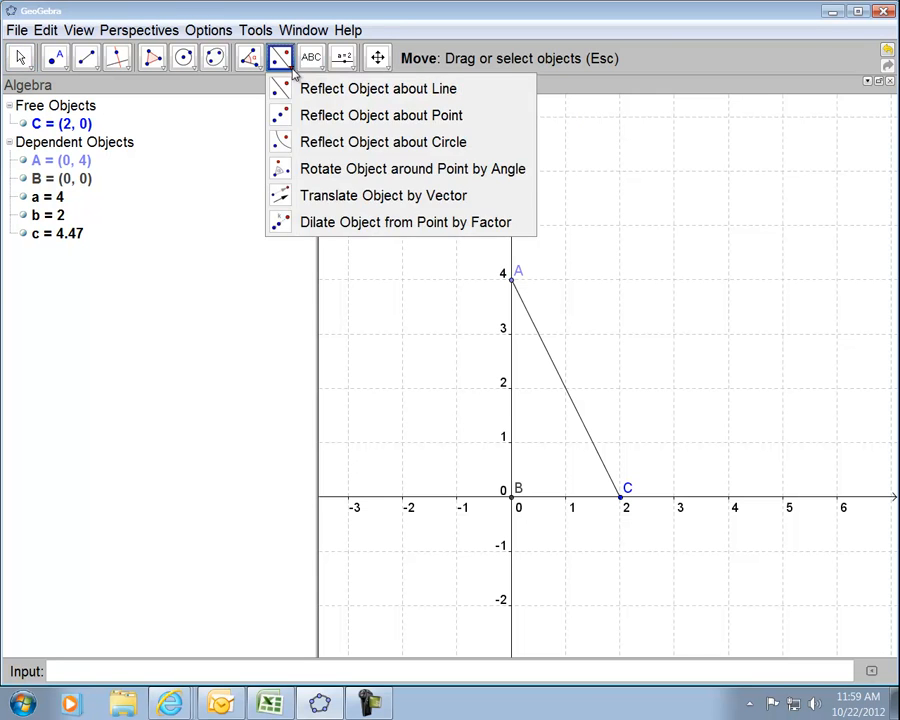
mouse_move(265, 78)
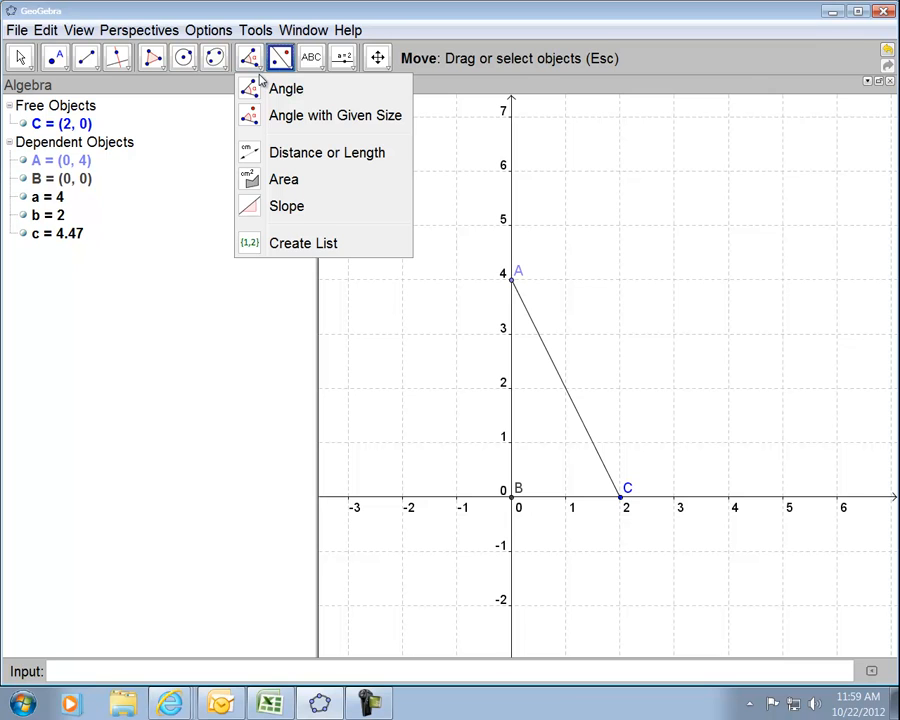
click(291, 154)
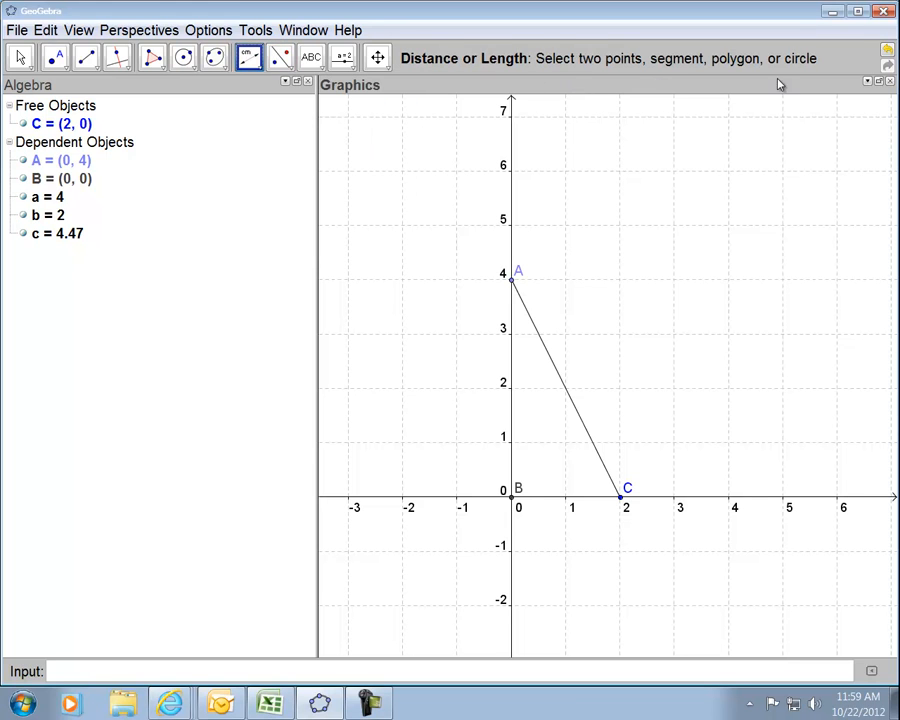
click(510, 282)
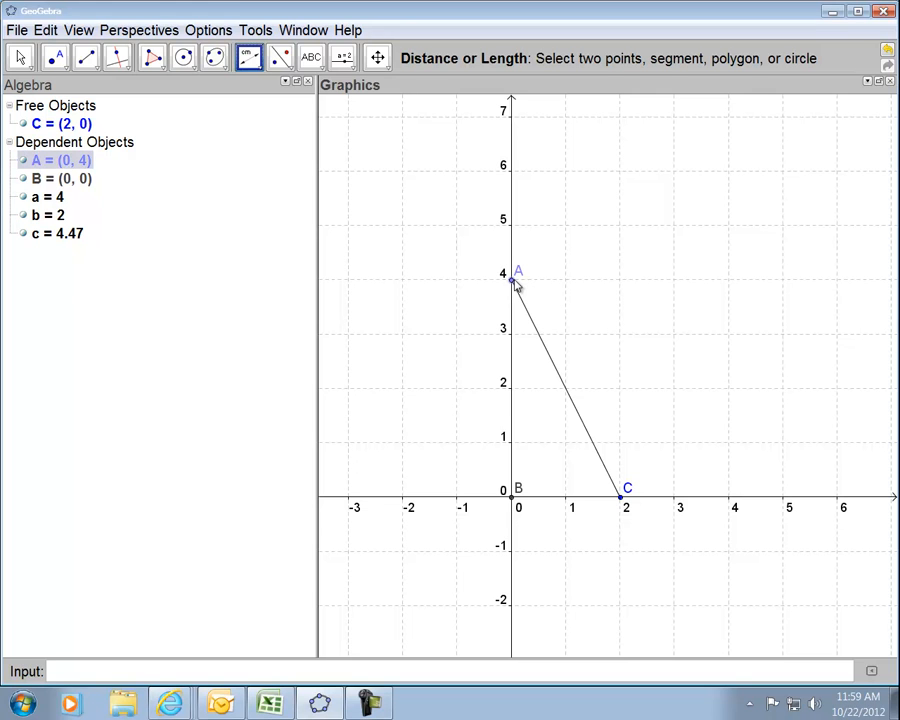
click(622, 498)
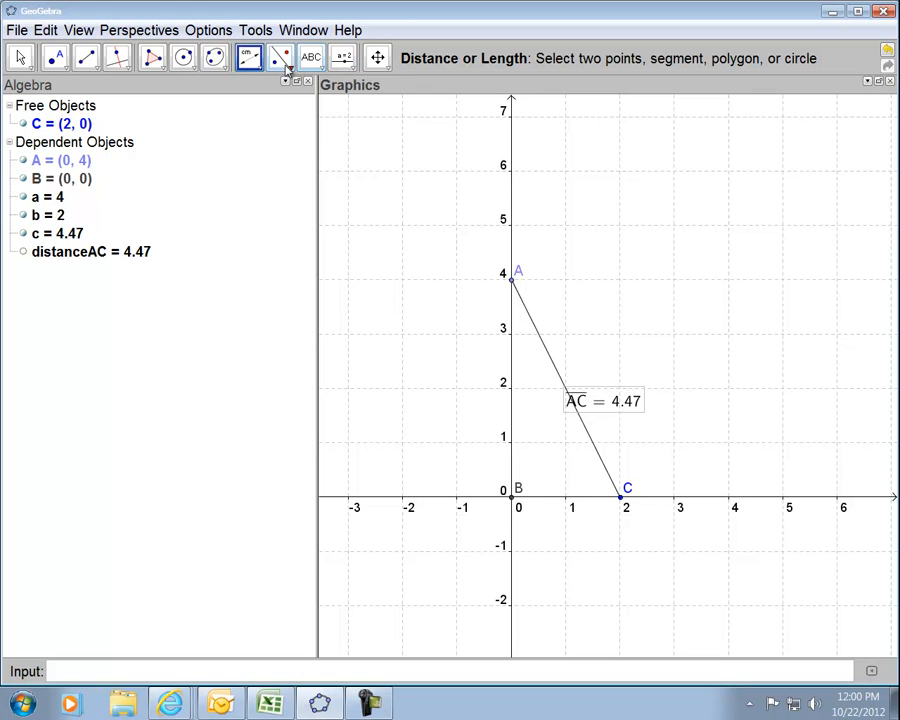
click(293, 71)
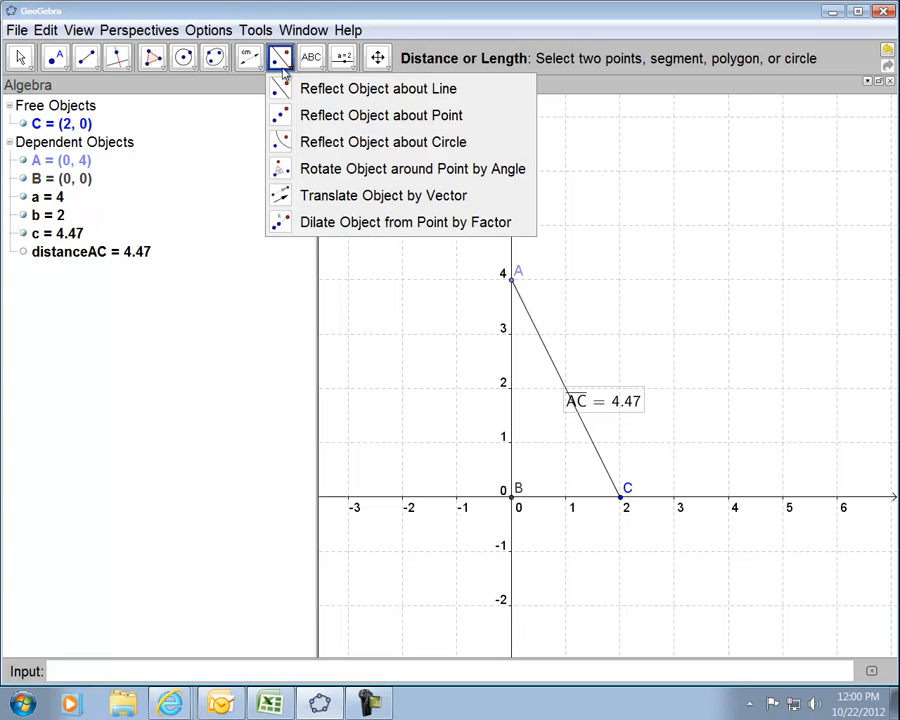
click(260, 70)
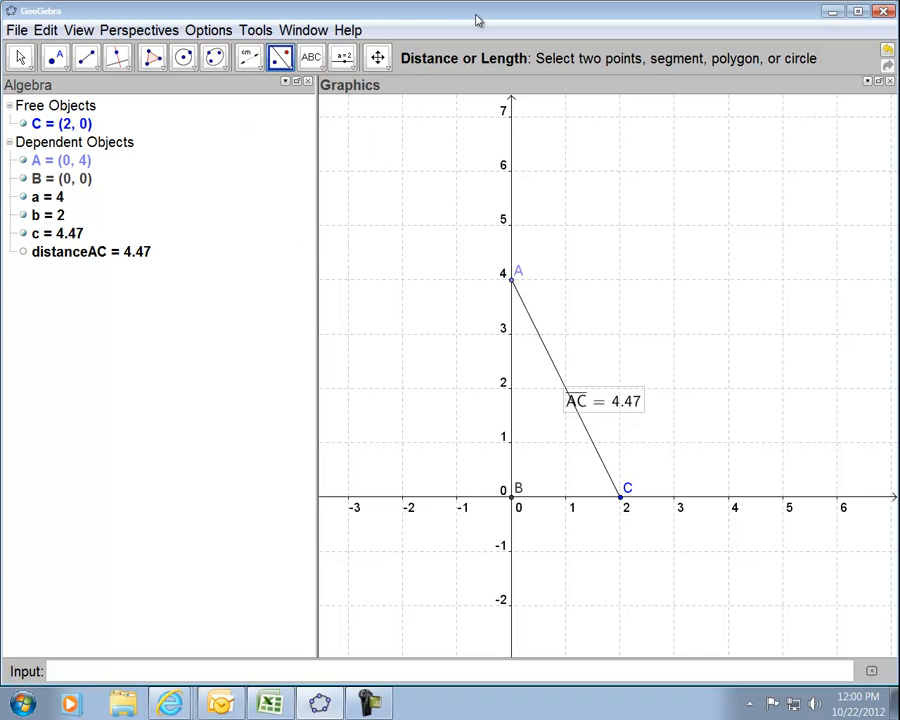
click(290, 68)
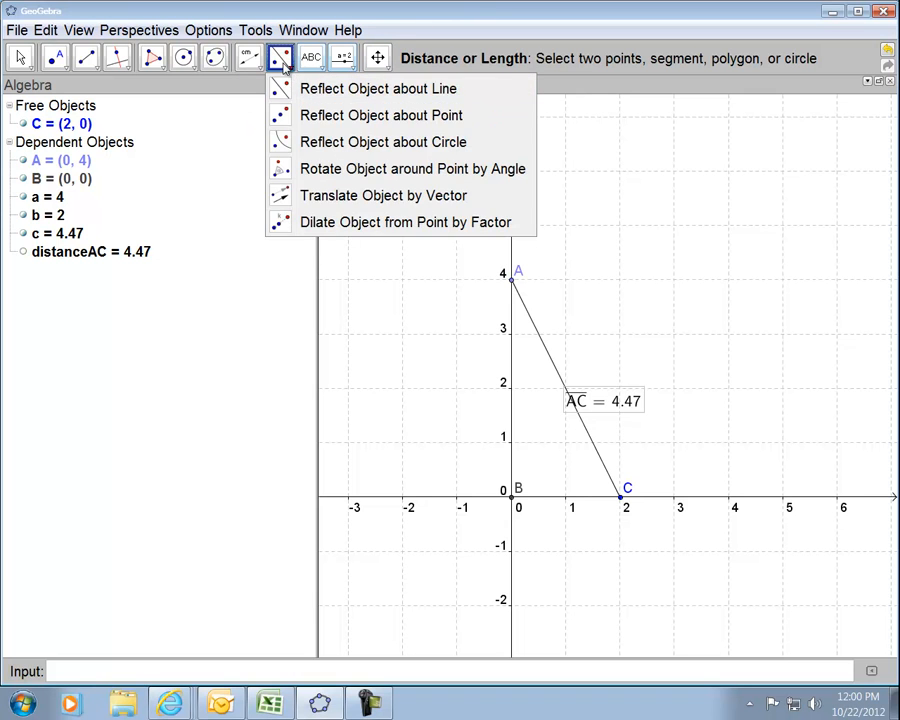
click(324, 69)
click(283, 66)
Step: Try to mark the angle at vertex A from segment AC to segment AB with the Angle tool, and undo it
click(258, 68)
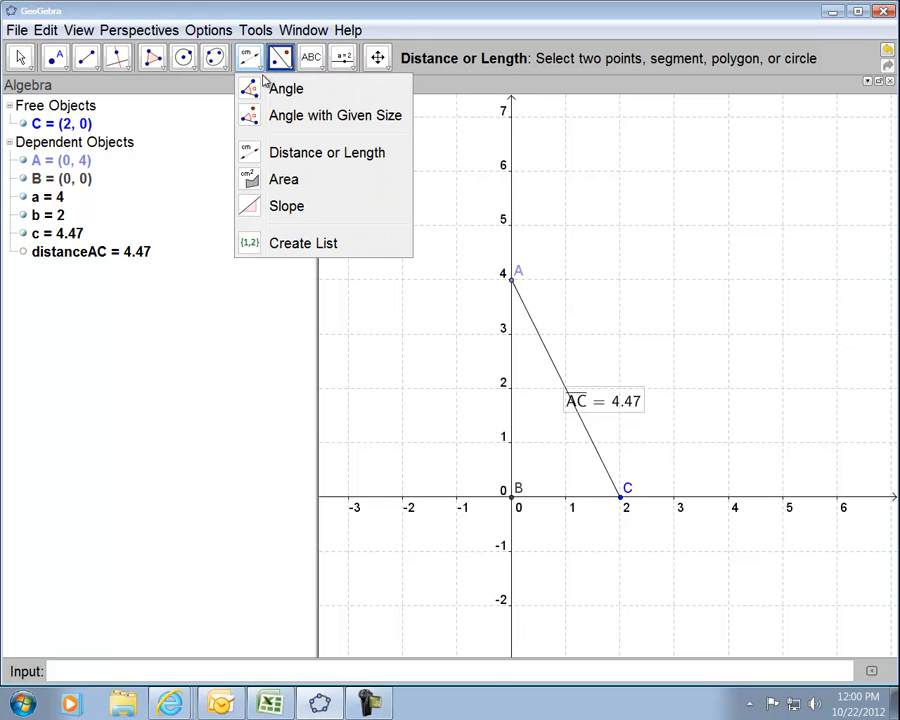
click(272, 92)
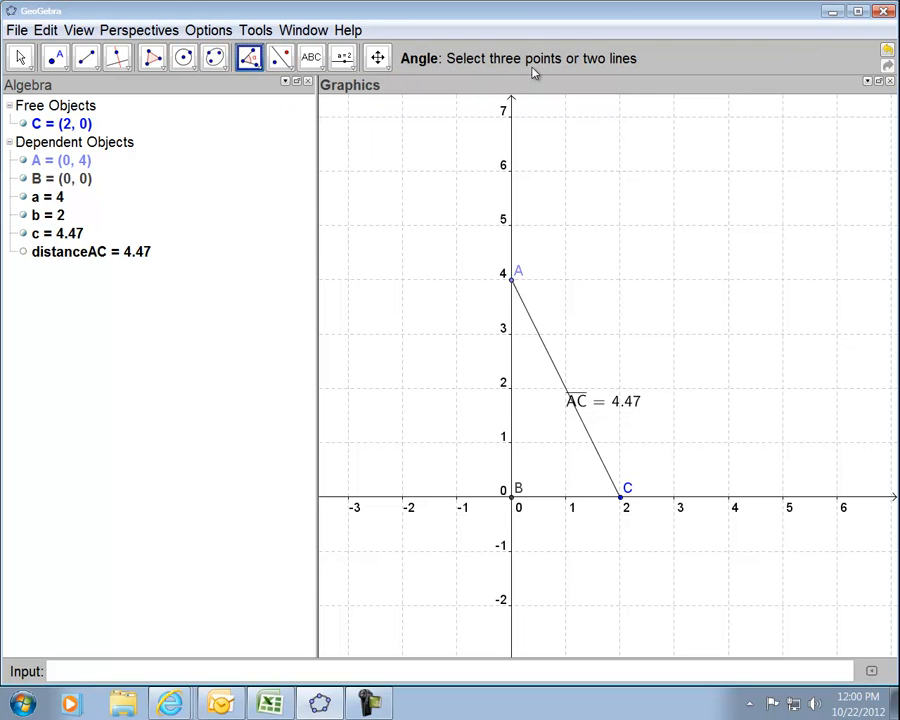
click(530, 320)
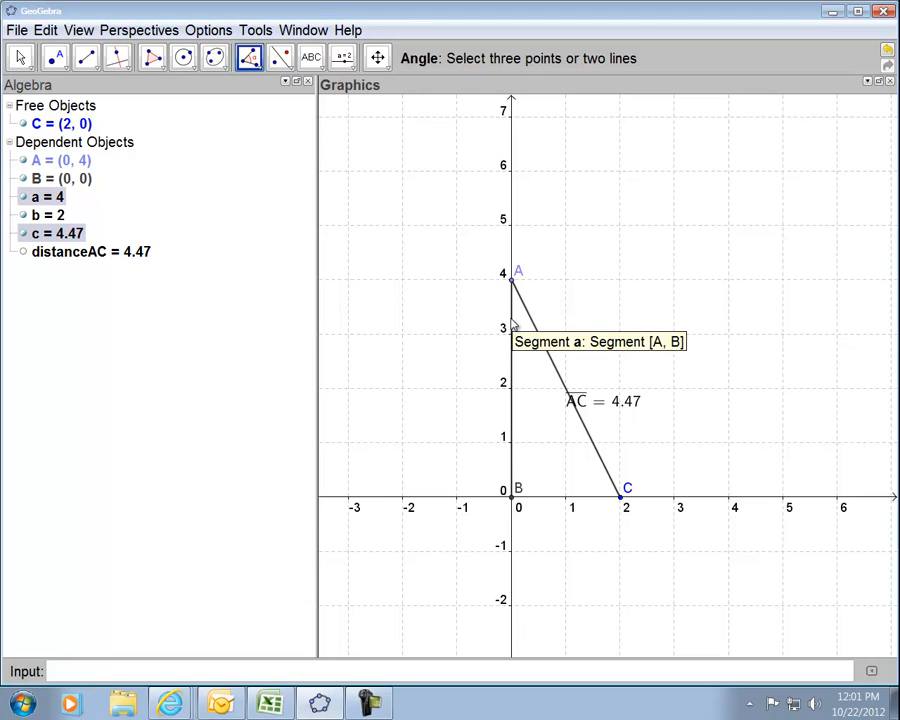
click(511, 323)
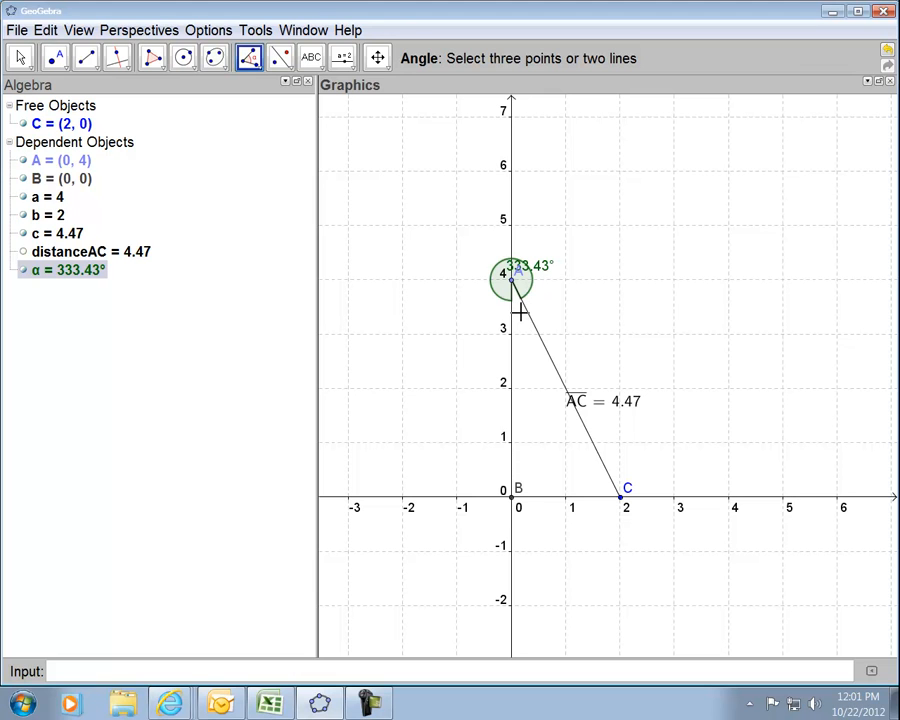
click(47, 31)
click(48, 51)
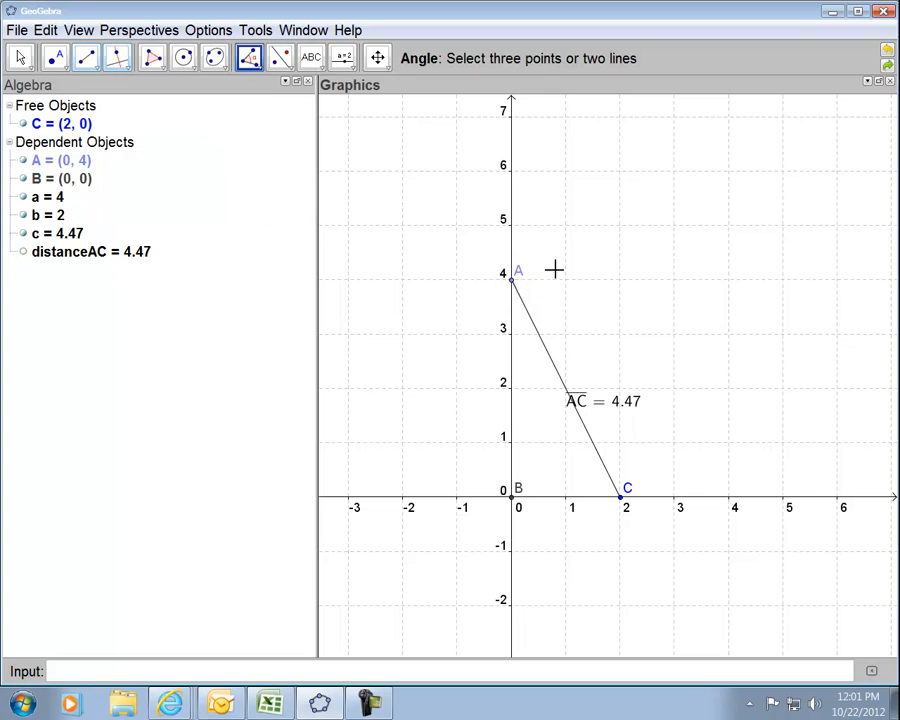
Step: Mark the angle at vertex A again, picking hypotenuse AC before side AB, and undo it
click(514, 313)
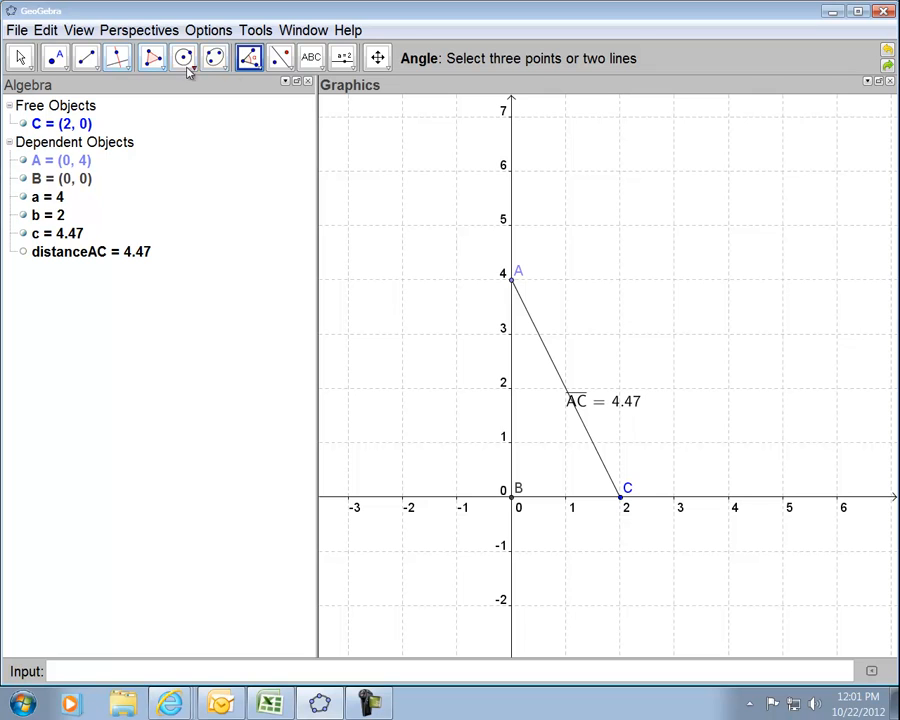
click(533, 319)
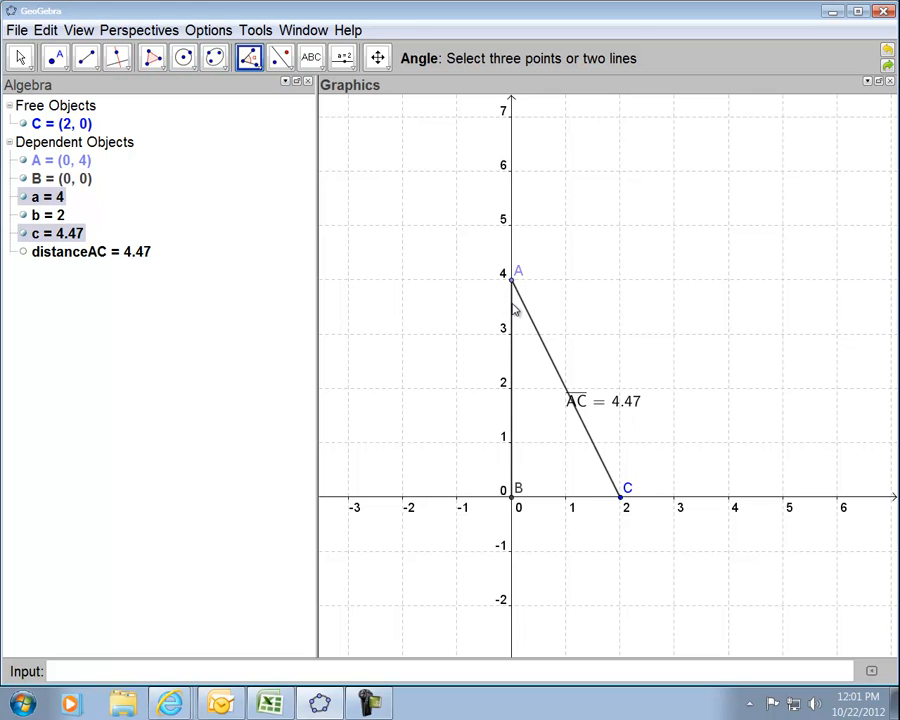
click(514, 310)
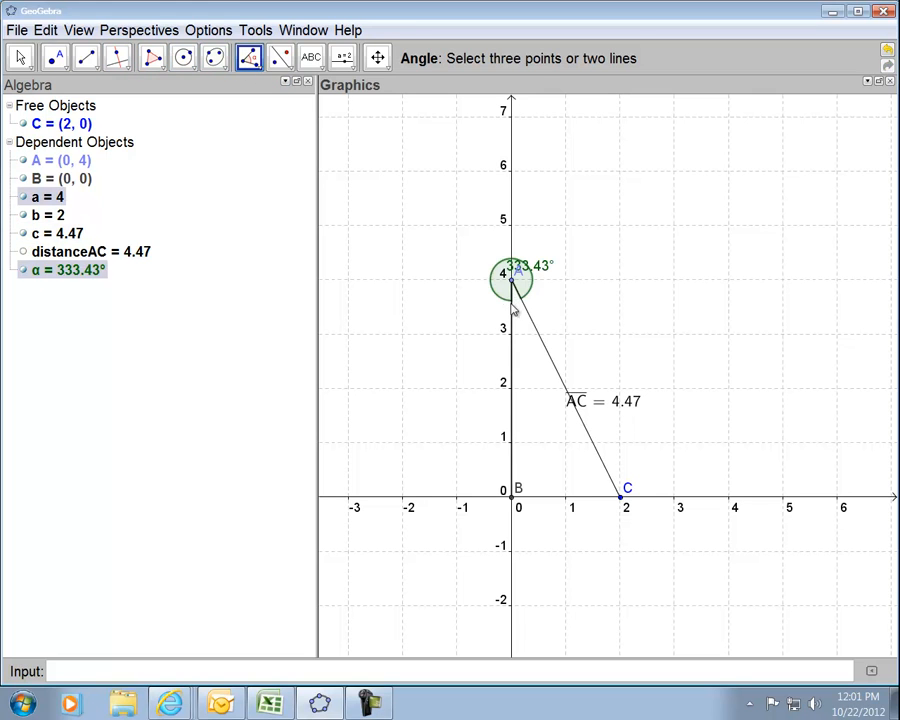
click(57, 31)
click(70, 52)
Step: Mark the interior angle at vertex A by selecting segment AB first and segment AC second
click(515, 300)
click(524, 309)
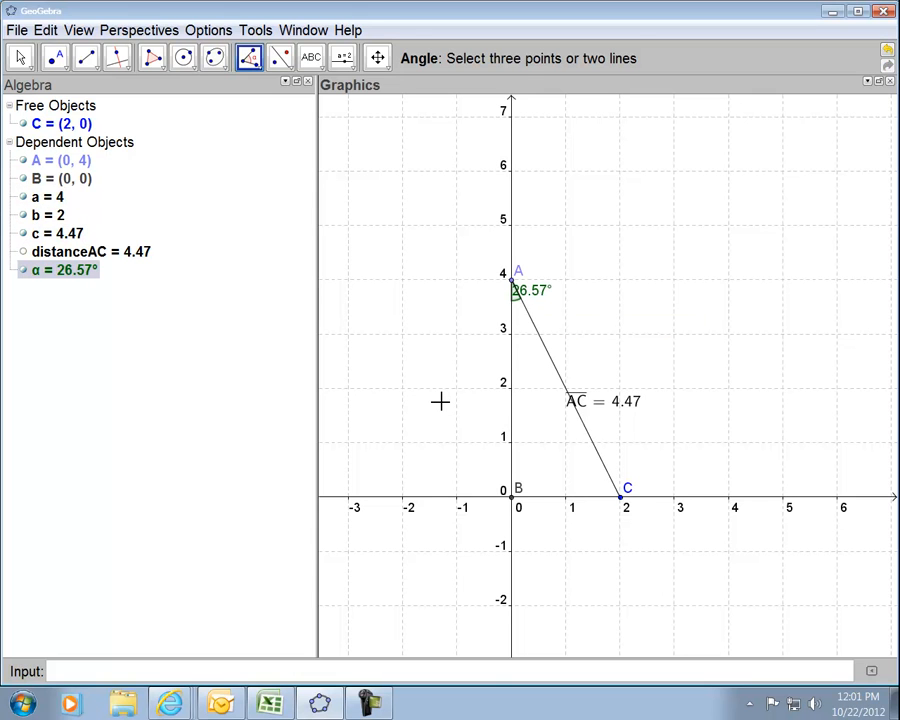
Step: Try to mark the angle at vertex C from segment BC to segment AC, and undo it
click(603, 498)
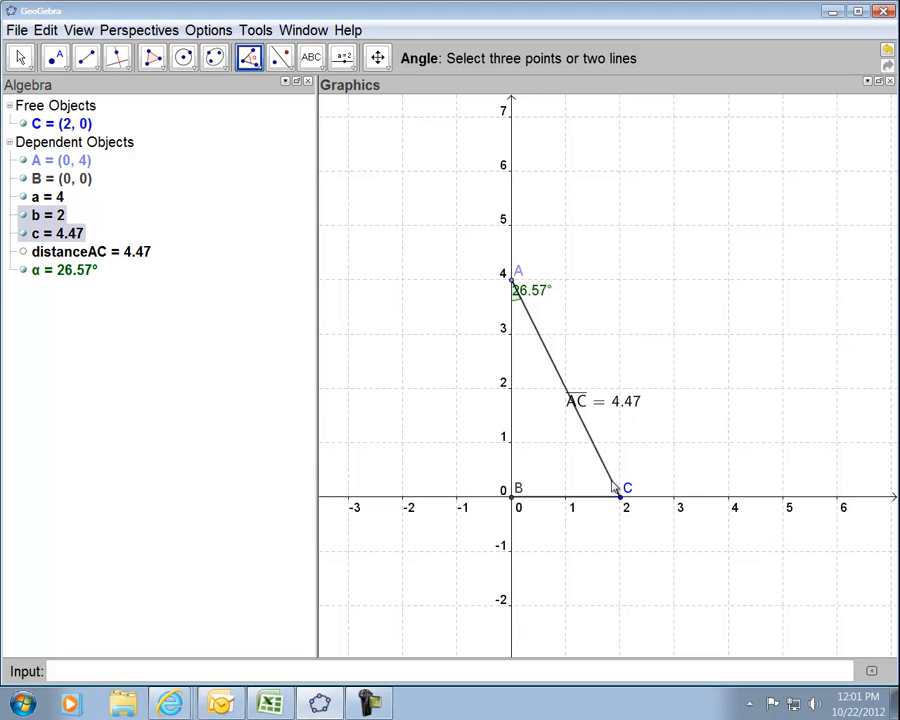
click(614, 486)
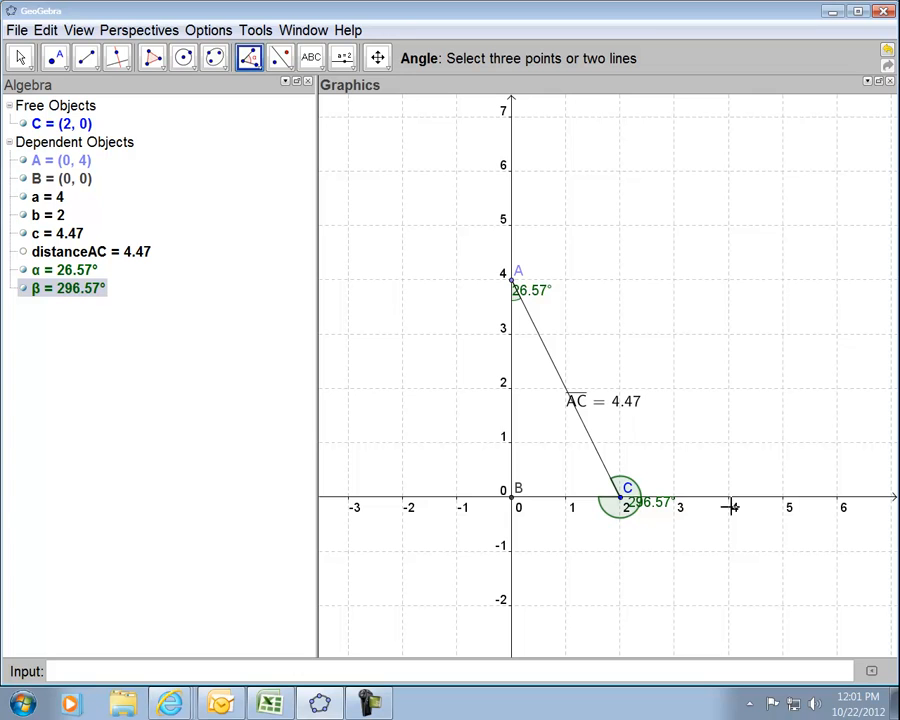
click(46, 31)
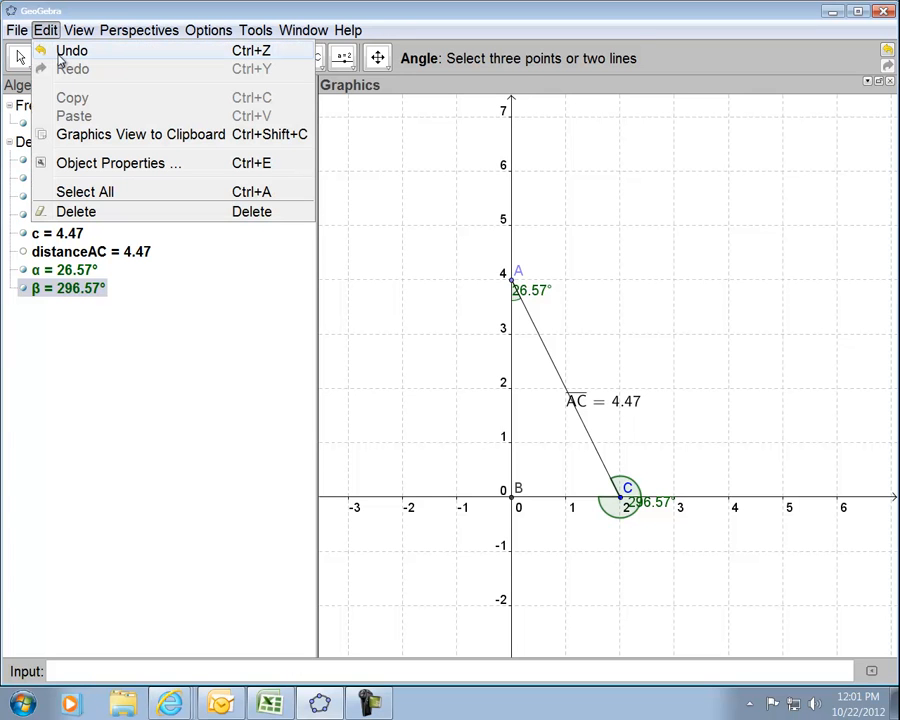
click(58, 57)
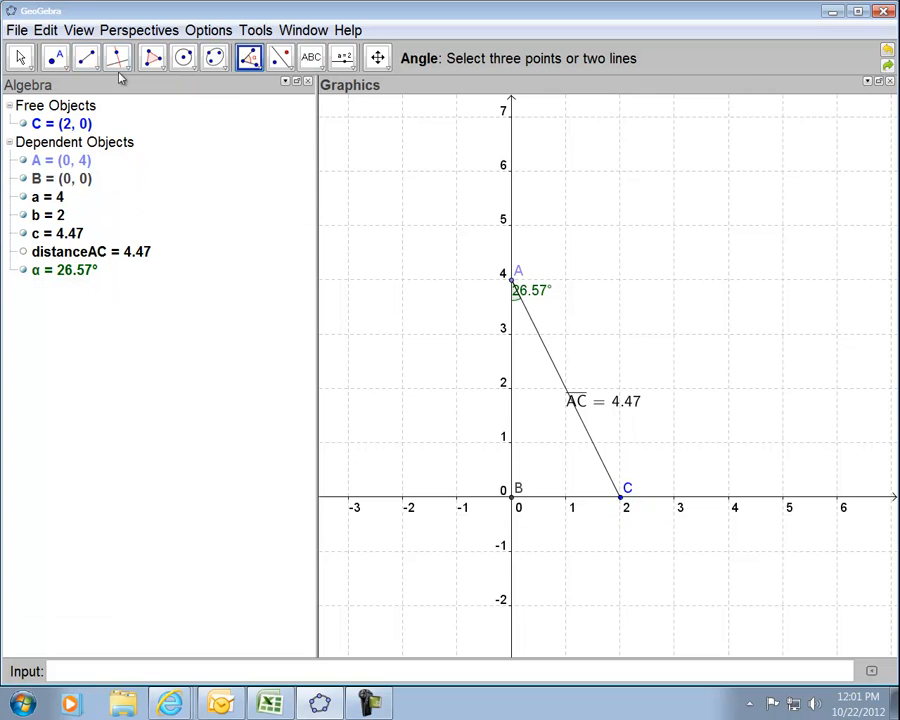
Step: Mark the interior angle at vertex C by selecting segment AC first and segment BC second
click(618, 488)
click(596, 497)
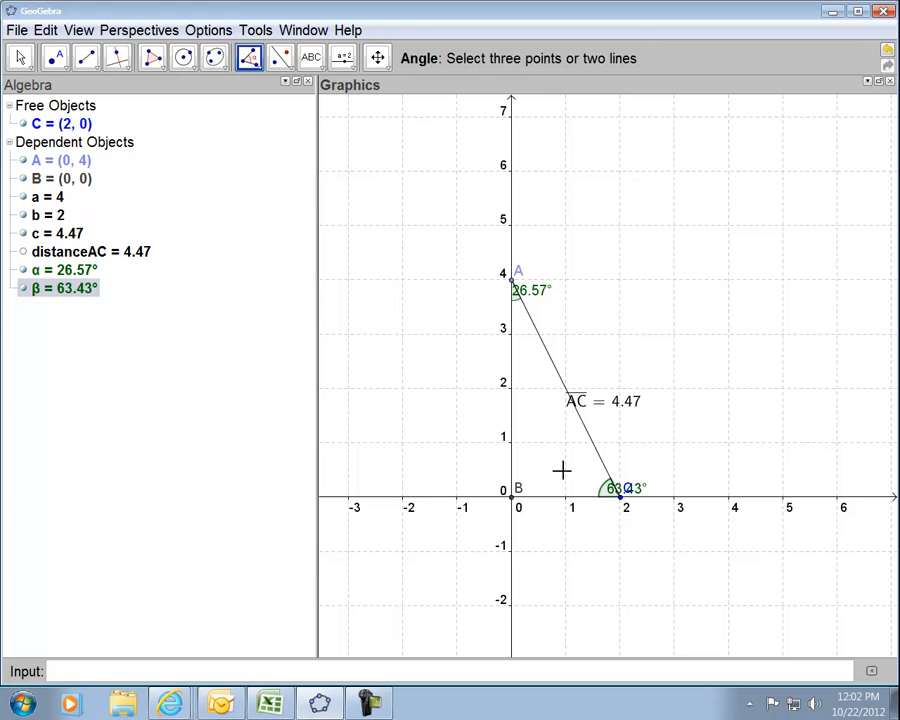
click(512, 403)
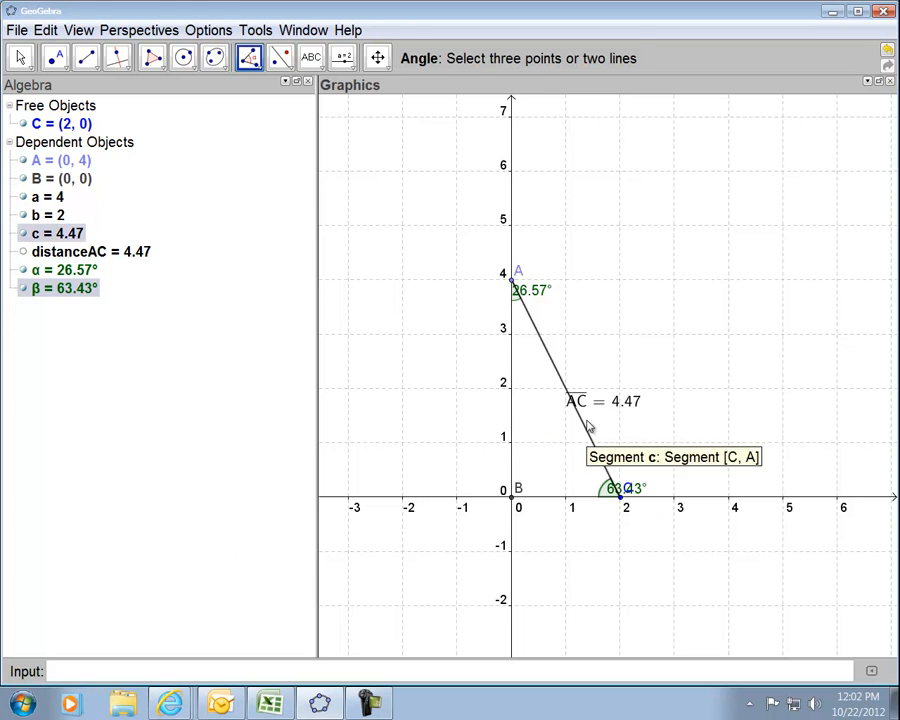